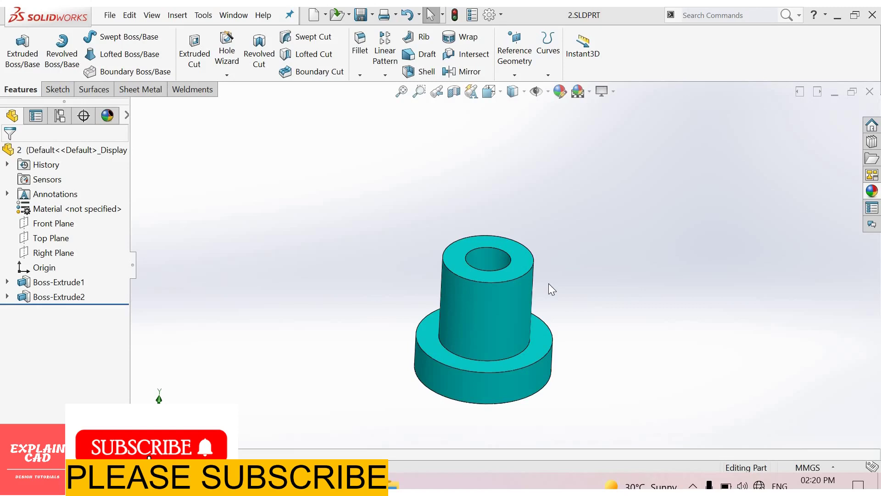
Inspect the central bore of the flanged part from several angles
middle_click_drag(559, 285, 568, 365)
middle_click_drag(503, 311, 503, 346)
scroll(503, 298, "down", 5)
middle_click_drag(517, 313, 527, 302)
left_click(529, 304)
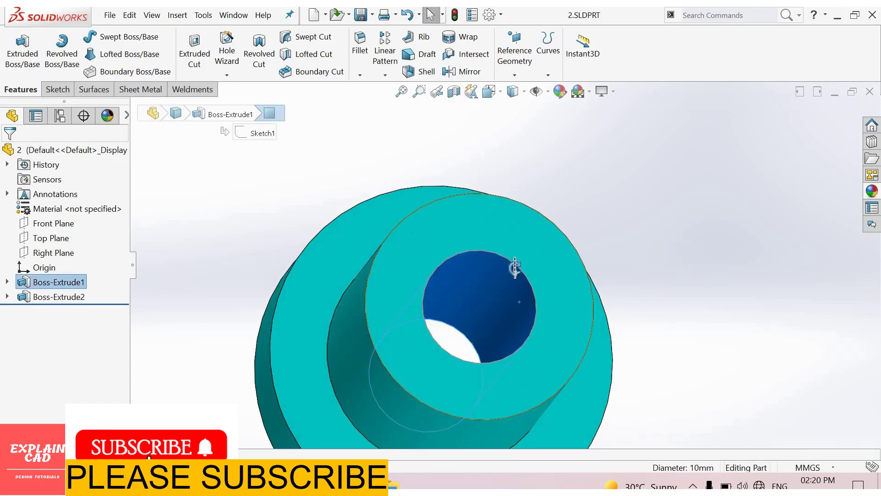
key("Escape")
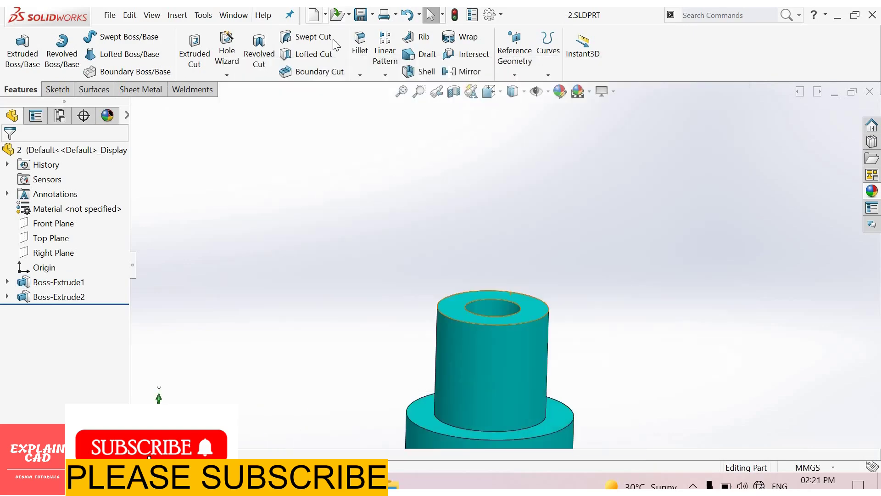
Create a drawing from the part on a standard A3 (ISO) sheet
left_click(325, 15)
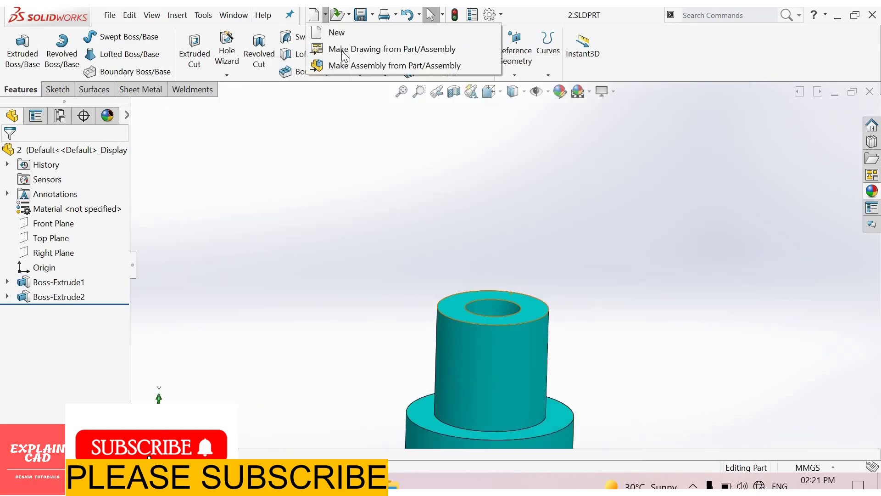
left_click(379, 49)
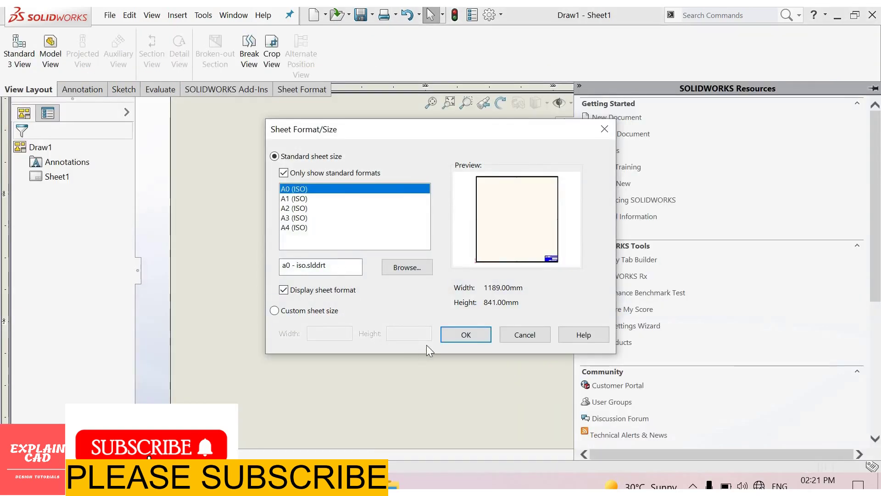
left_click(448, 332)
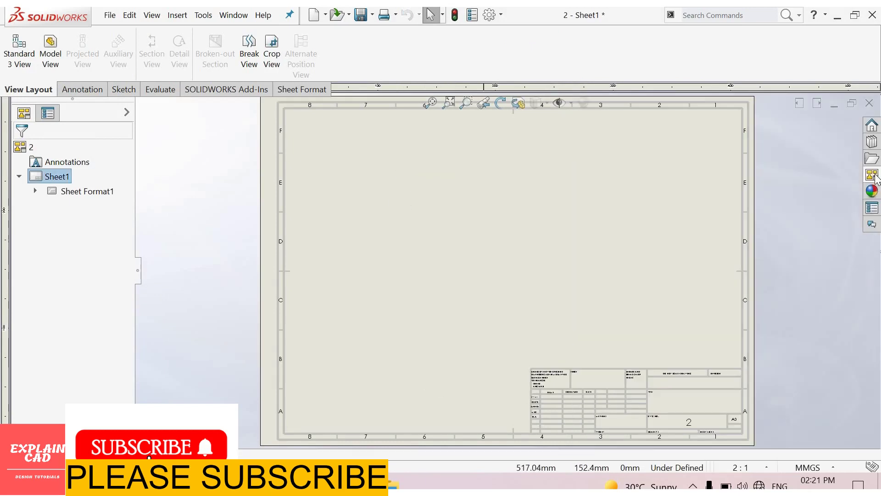
Place the part's top view on the sheet, with one projected view beside it and another below it
left_click(872, 175)
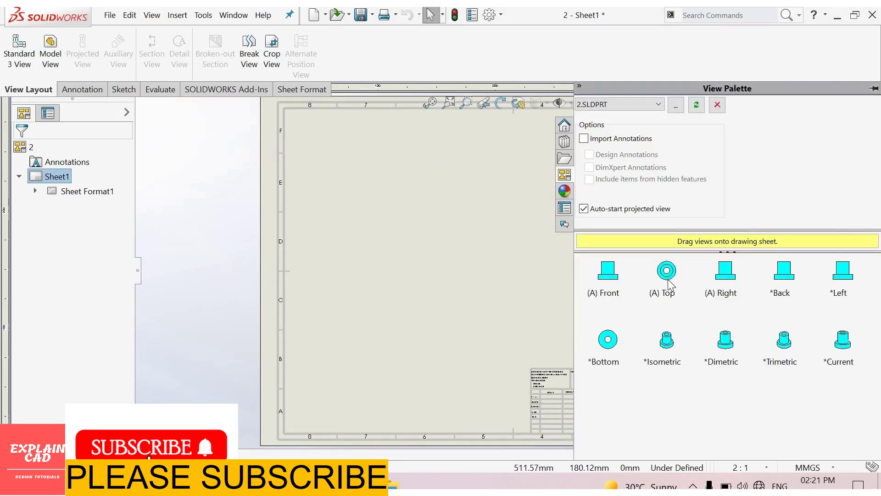
left_click_drag(392, 212, 391, 212)
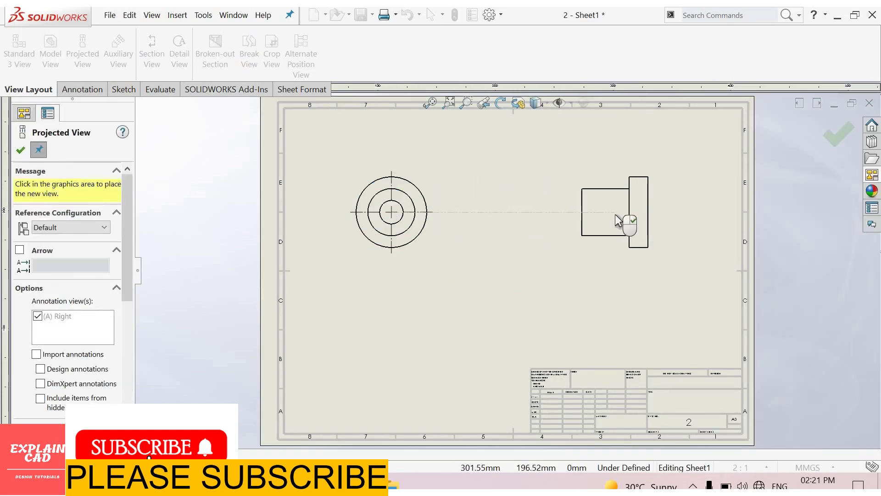
left_click(616, 215)
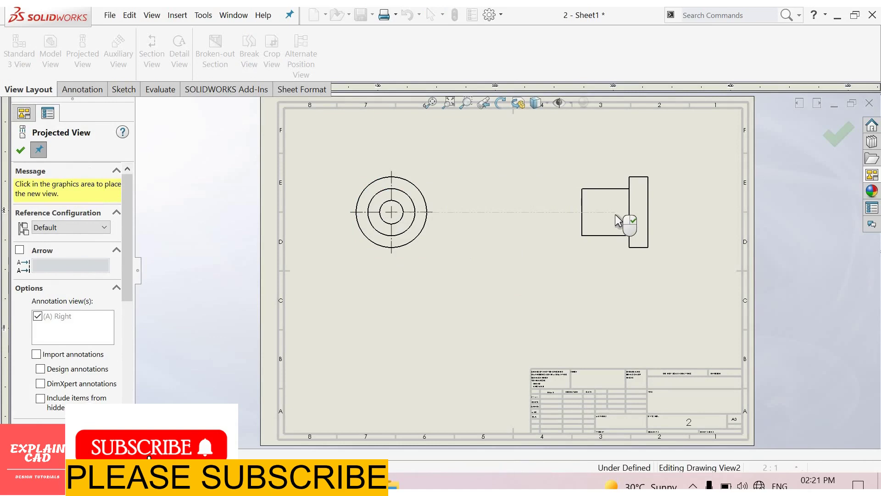
left_click(387, 338)
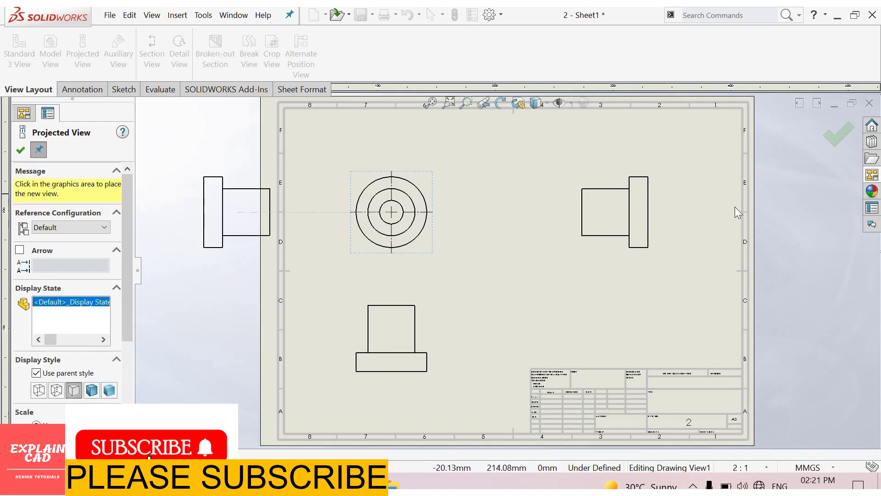
key("Escape")
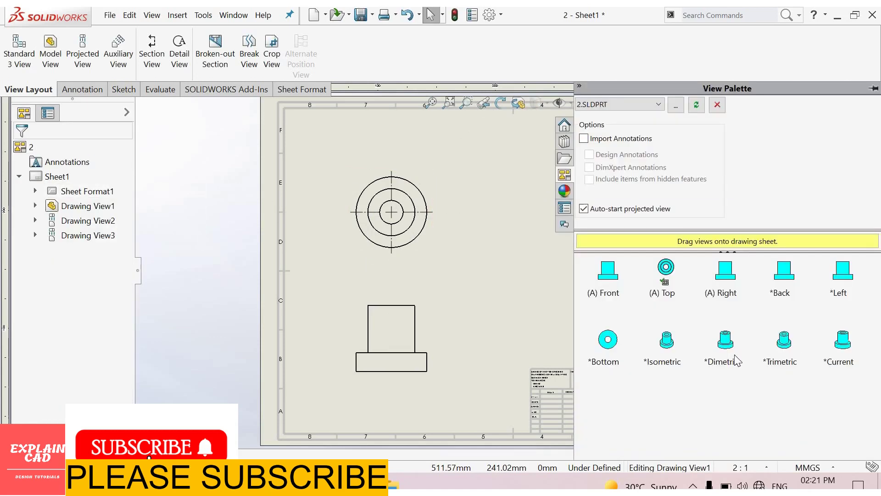
Add an isometric view of the part below the projected side view, above the title block
left_click_drag(543, 318, 623, 313)
left_click(440, 243)
scroll(440, 241, "down", 1)
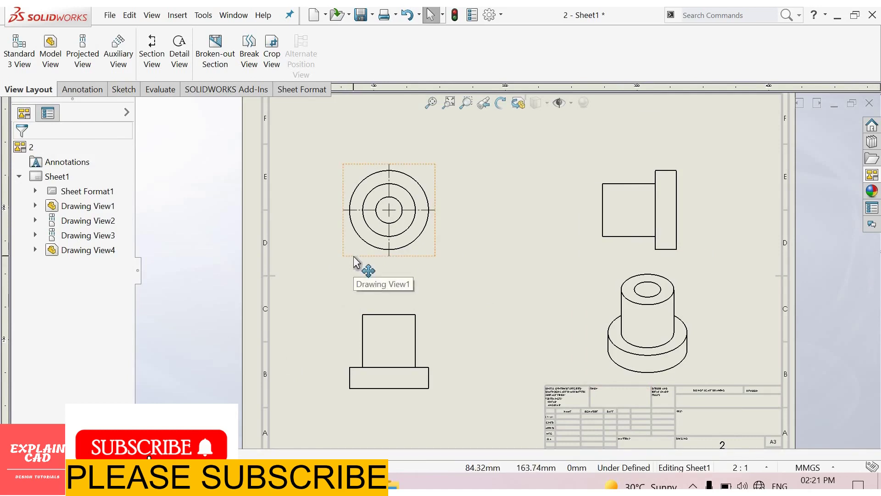
Switch the top view to a custom scale, trying 1:1 and 1:2
left_click(353, 233)
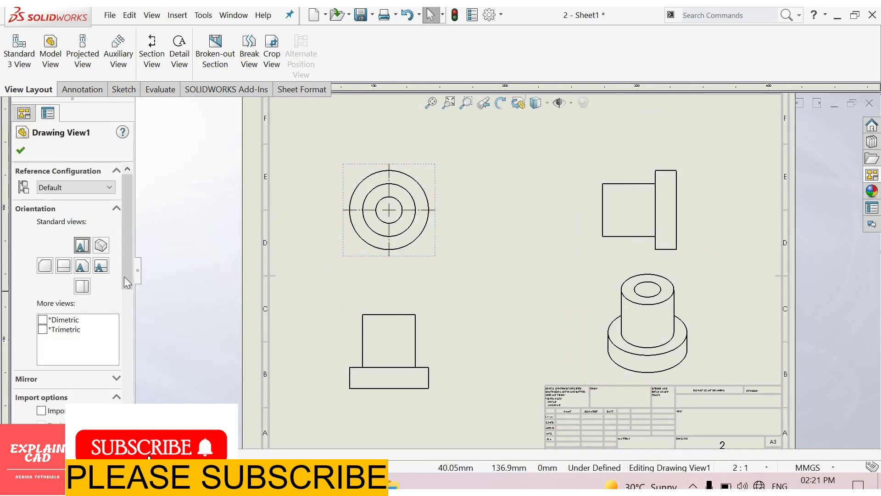
scroll(53, 374, "down", 10)
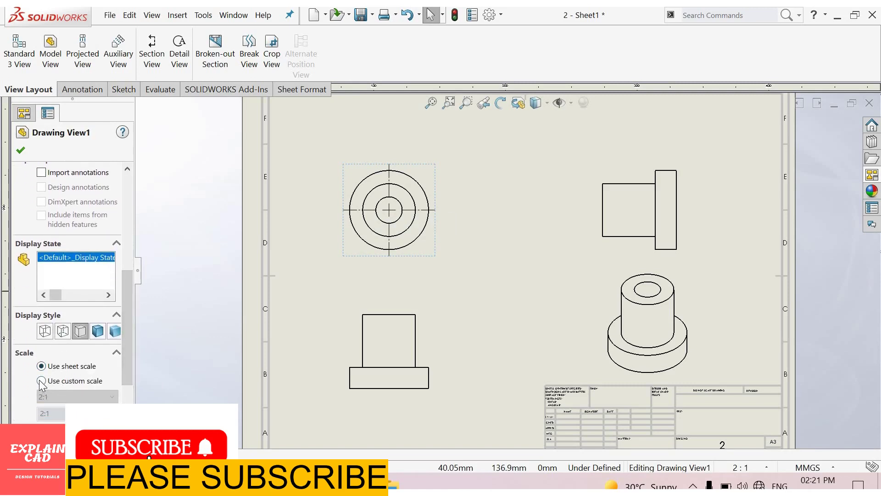
left_click(41, 380)
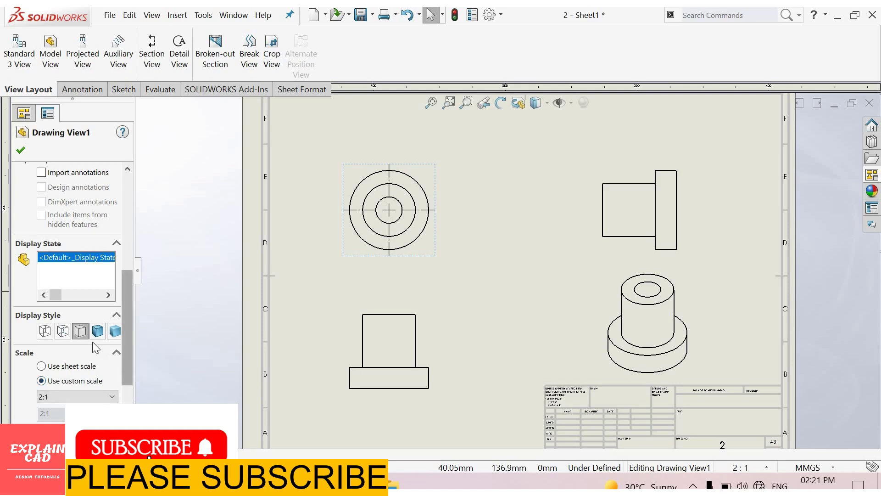
scroll(94, 340, "down", 3)
left_click(81, 339)
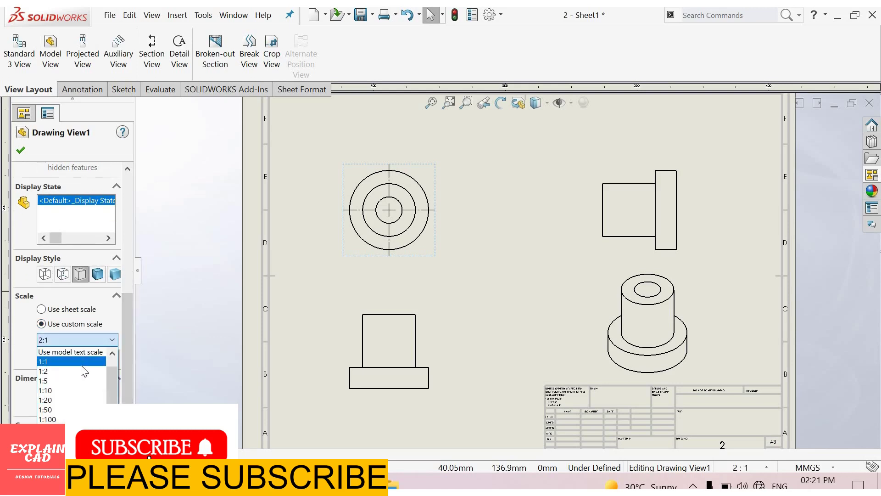
key("Return")
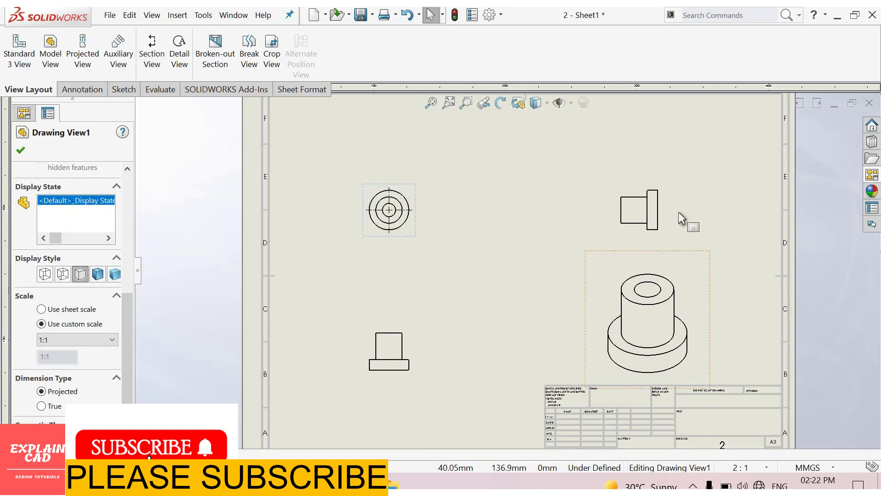
left_click(73, 339)
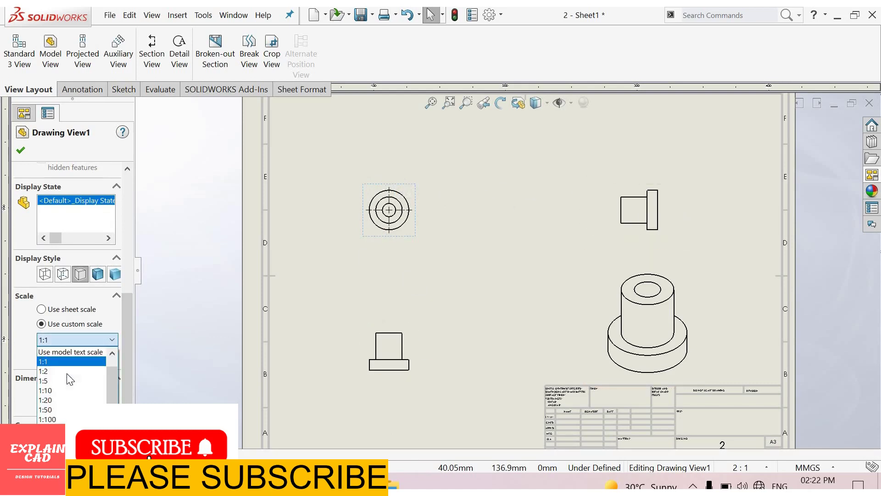
left_click(67, 373)
Set the top view's custom scale to 2:1 and move the view slightly up the sheet
left_click(78, 340)
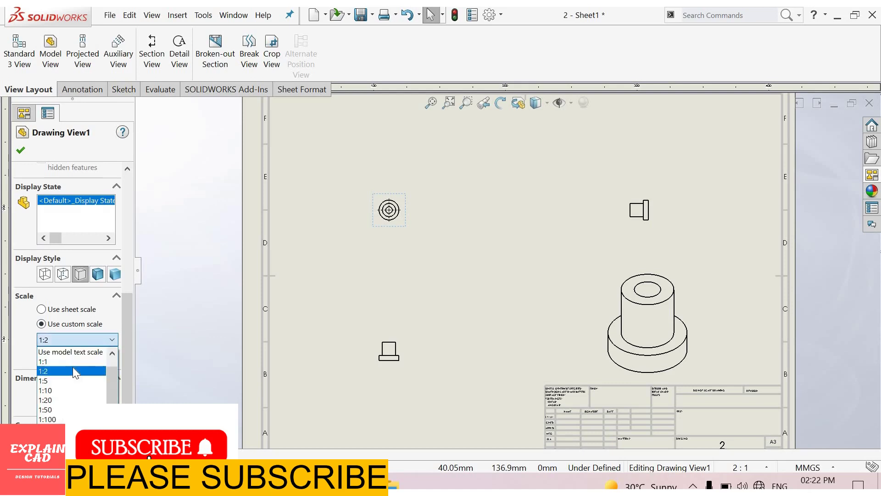
left_click(81, 345)
left_click(81, 342)
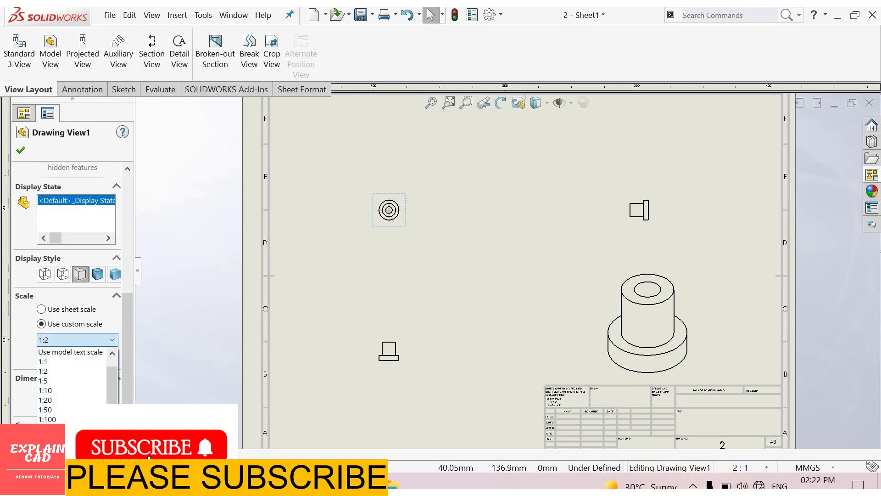
left_click(69, 428)
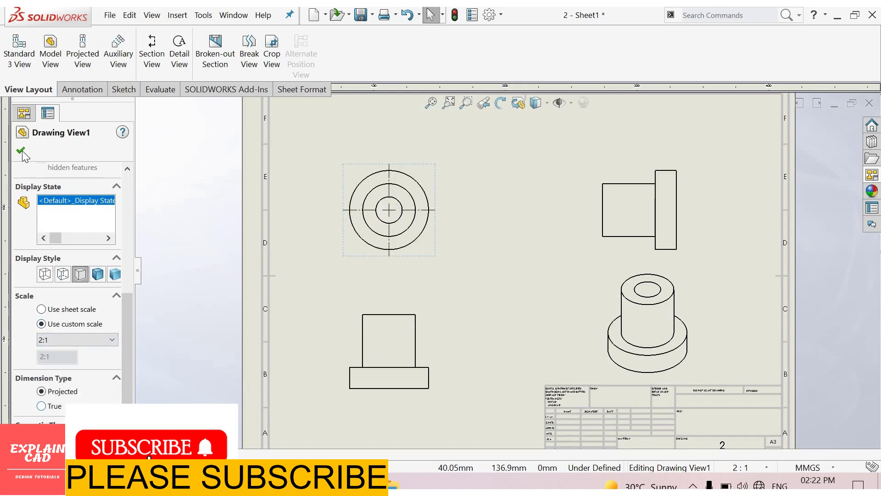
left_click(719, 301)
left_click_drag(436, 183, 434, 164)
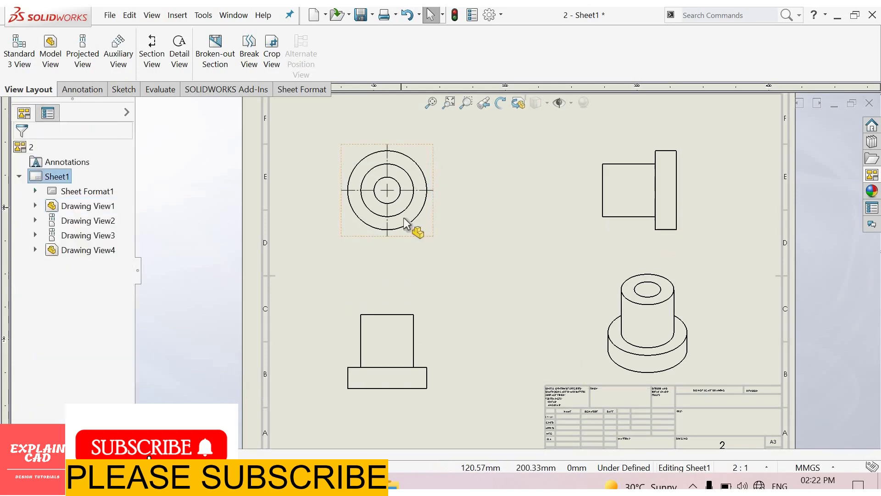
Dimension the diameters of the outer flange circle and the middle cylinder circle, stacking both dimensions below the top view
left_click(81, 89)
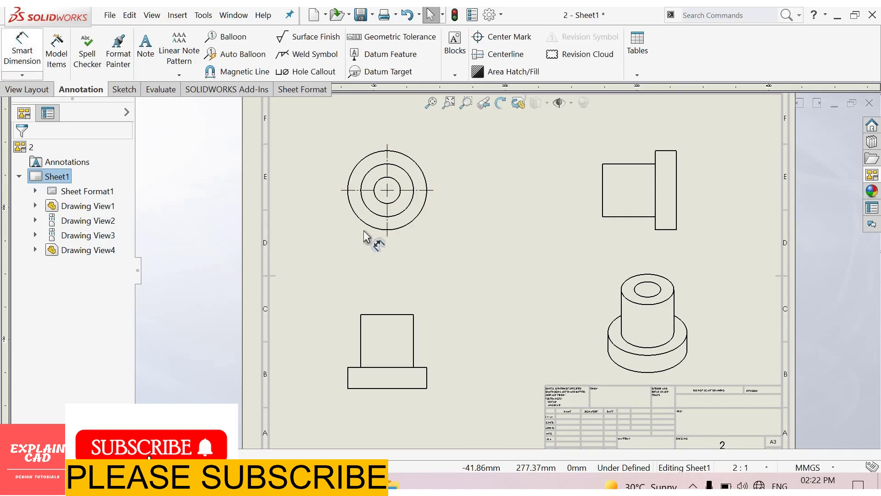
key("d")
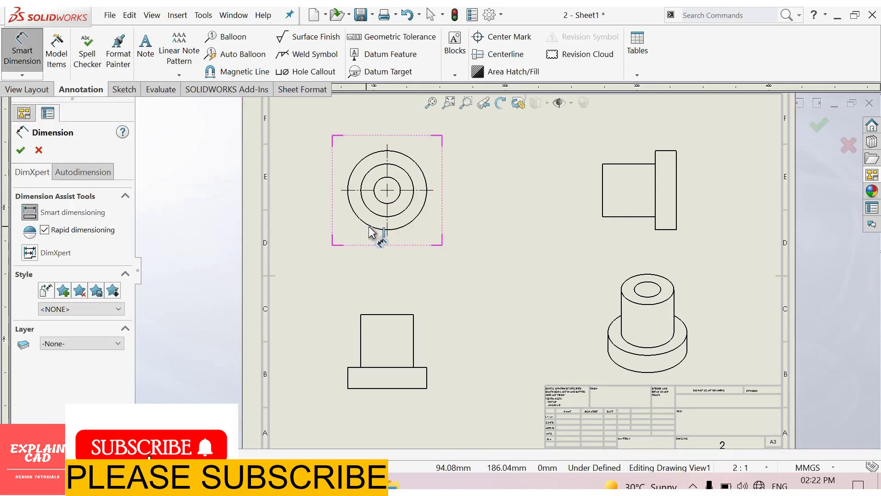
left_click(372, 224)
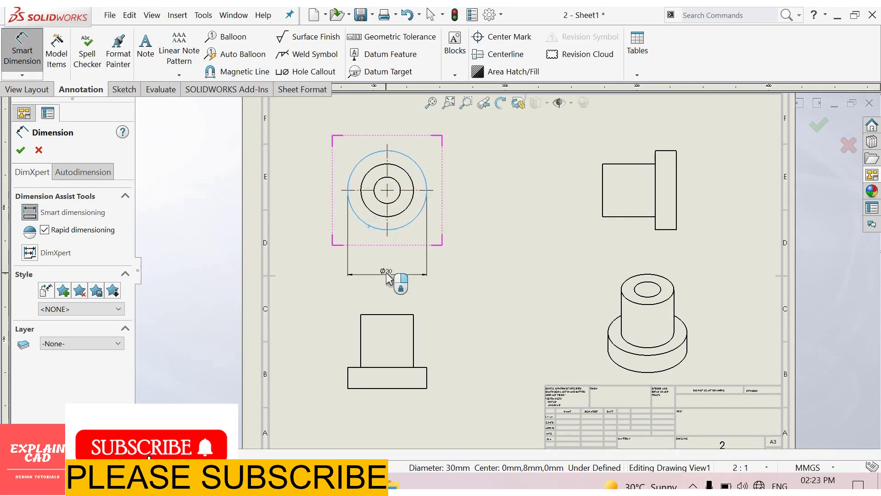
left_click(482, 264)
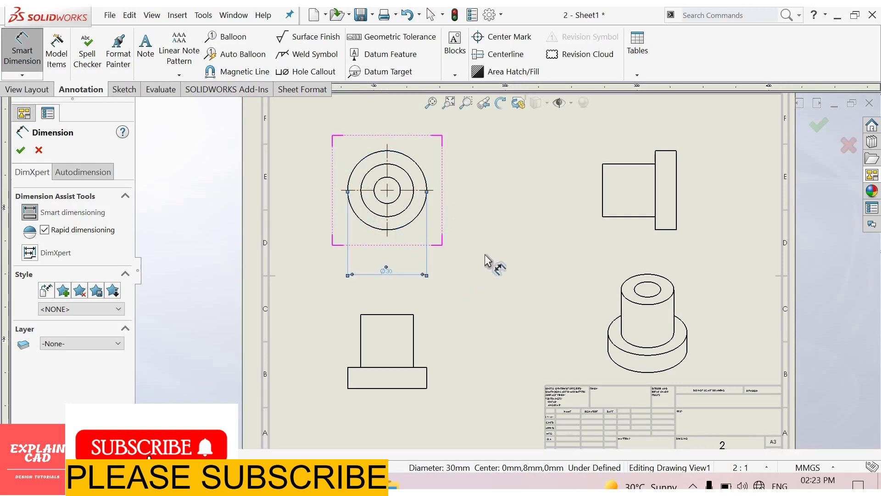
left_click(381, 215)
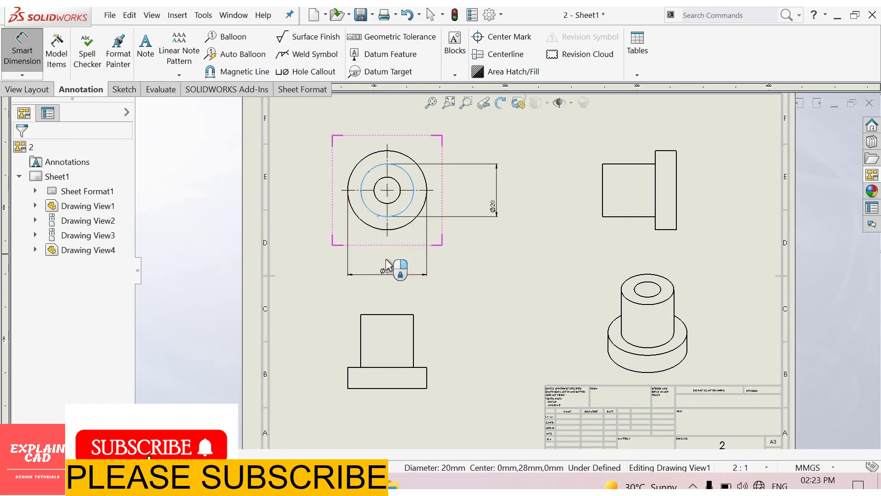
left_click(388, 265)
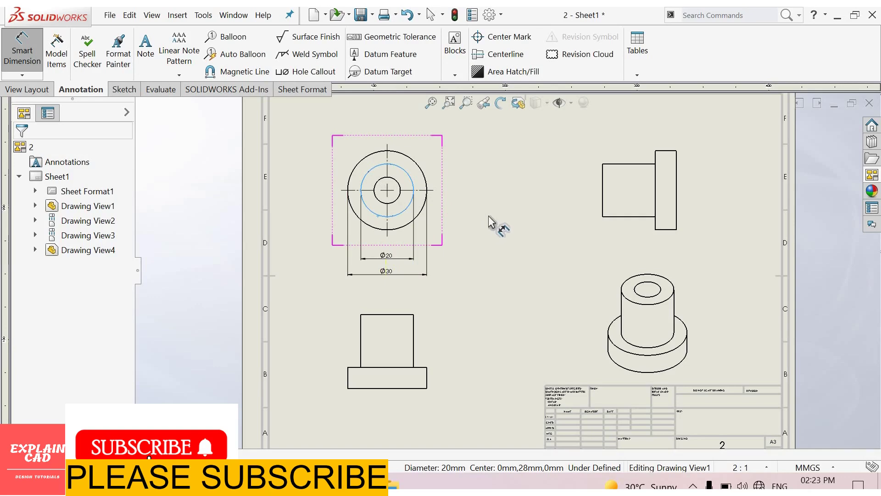
left_click(387, 199)
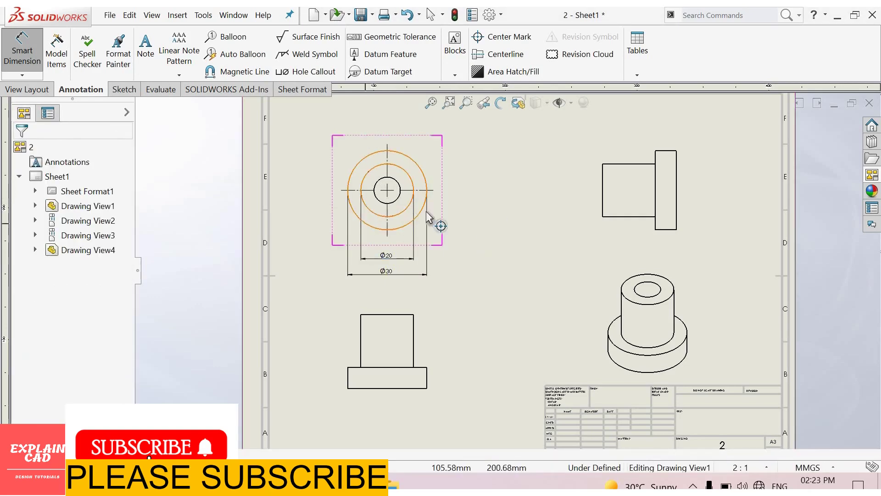
scroll(344, 163, "down", 2)
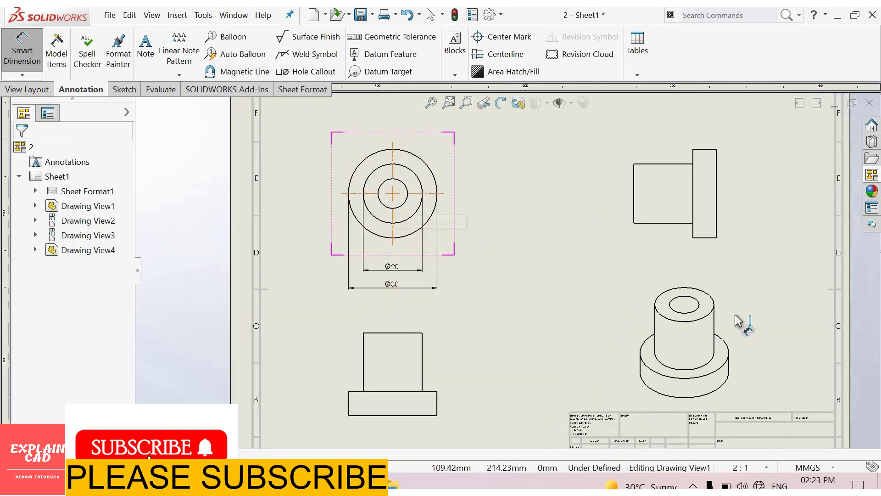
right_click(498, 202)
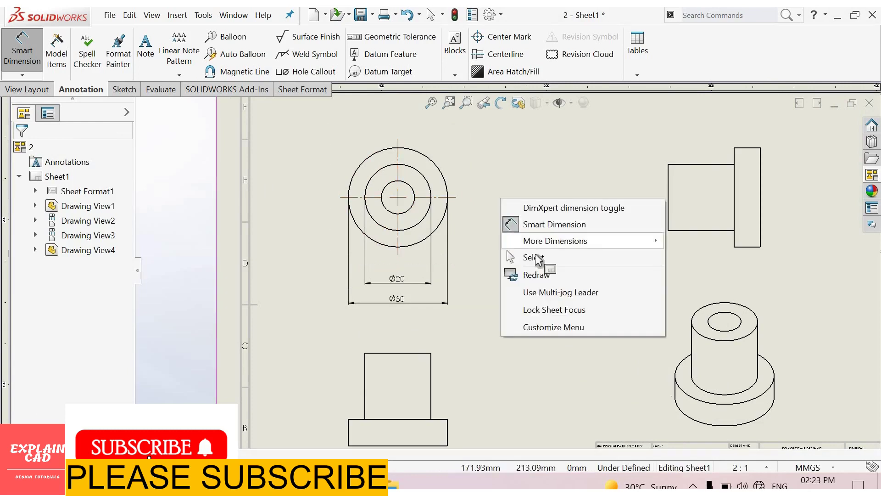
left_click(524, 255)
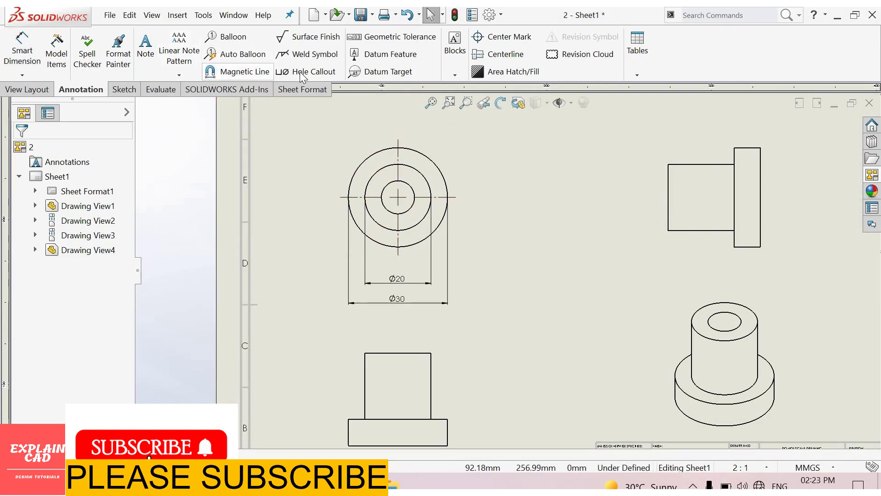
Add a hole callout to the central bore in the top view, placed at the view's upper right
left_click(303, 73)
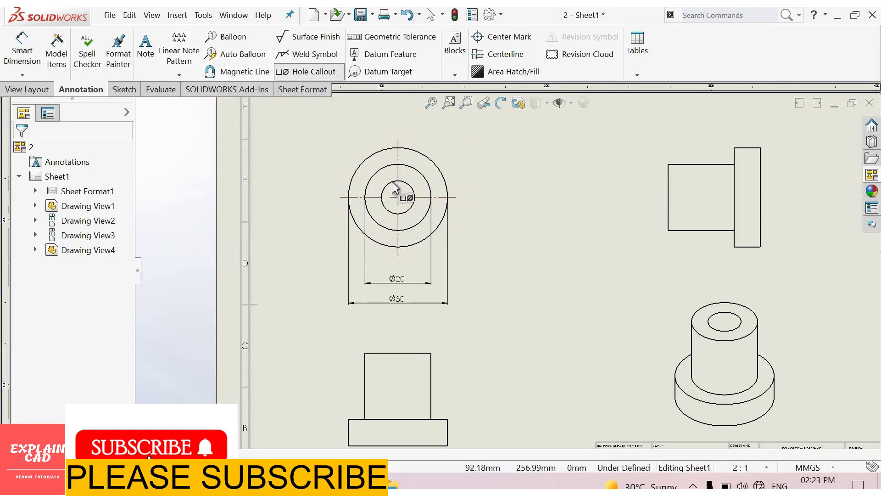
left_click(417, 186)
left_click(477, 140)
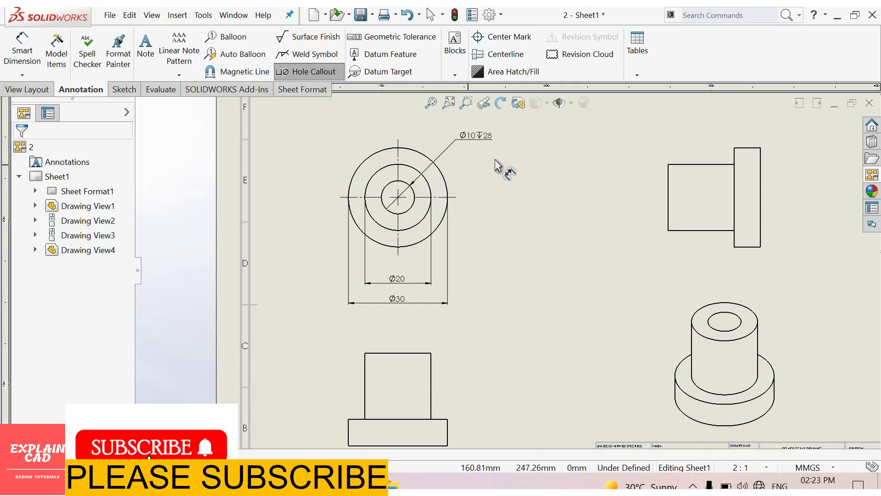
right_click(494, 161)
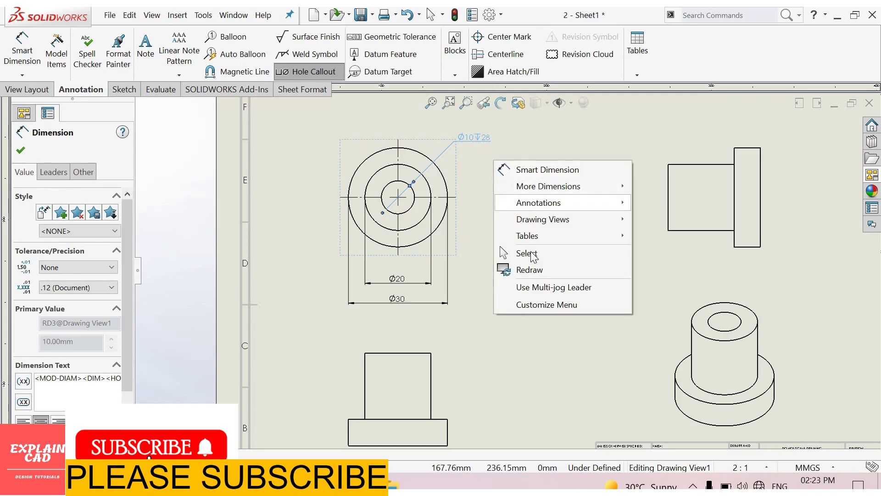
left_click(526, 253)
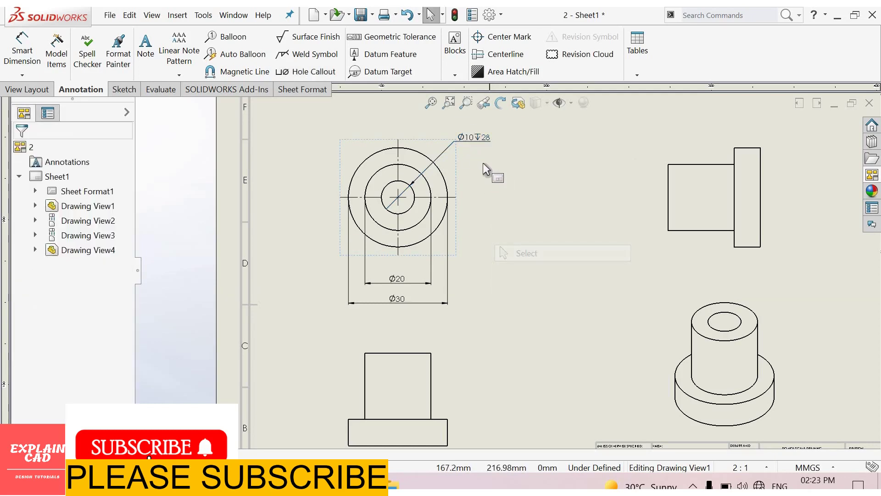
Dimension the part's overall length in the side view with Smart Dimension, placing the dimension below the view
scroll(478, 158, "down", 2)
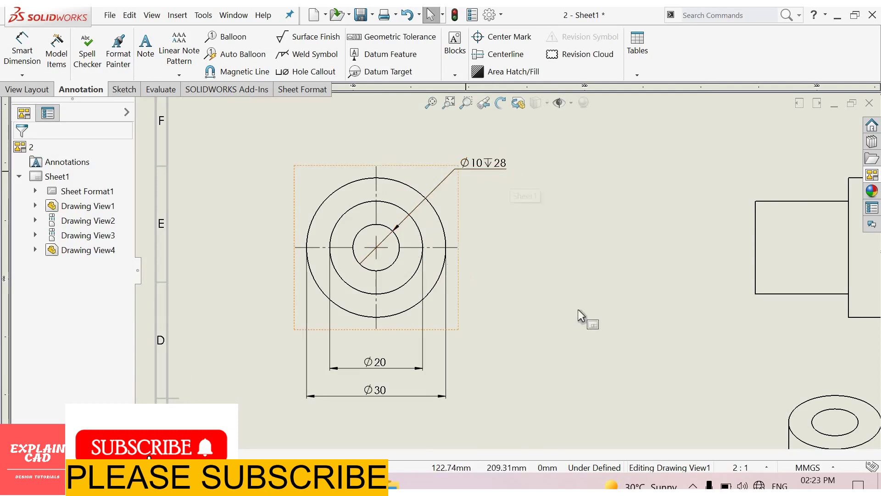
scroll(539, 301, "up", 2)
scroll(707, 292, "up", 3)
left_click(589, 289)
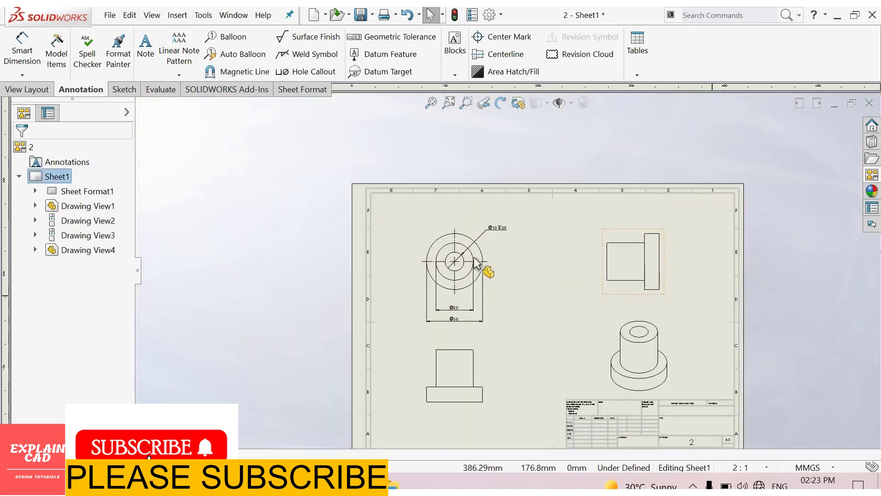
scroll(587, 294, "down", 2)
left_click(27, 62)
key("d")
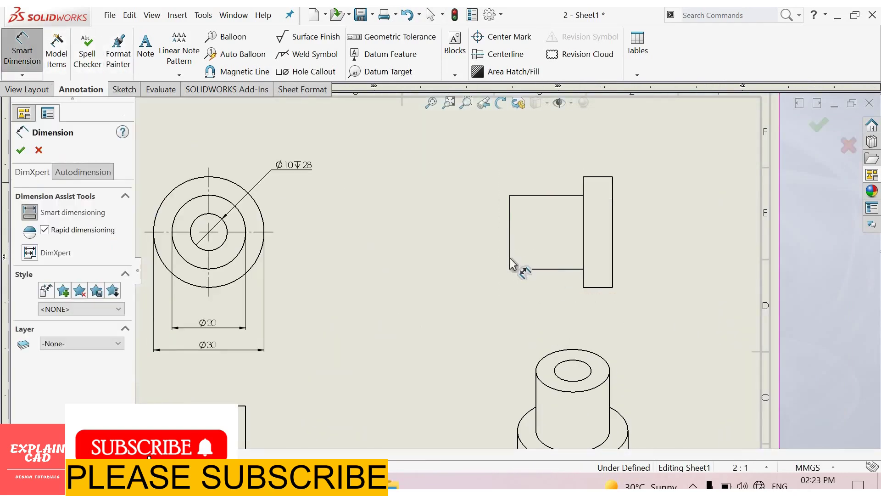
left_click(613, 260)
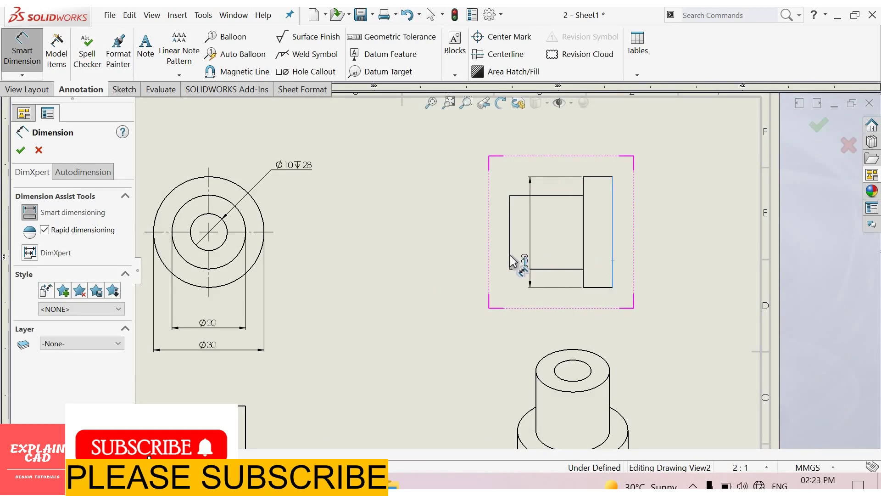
left_click(510, 256)
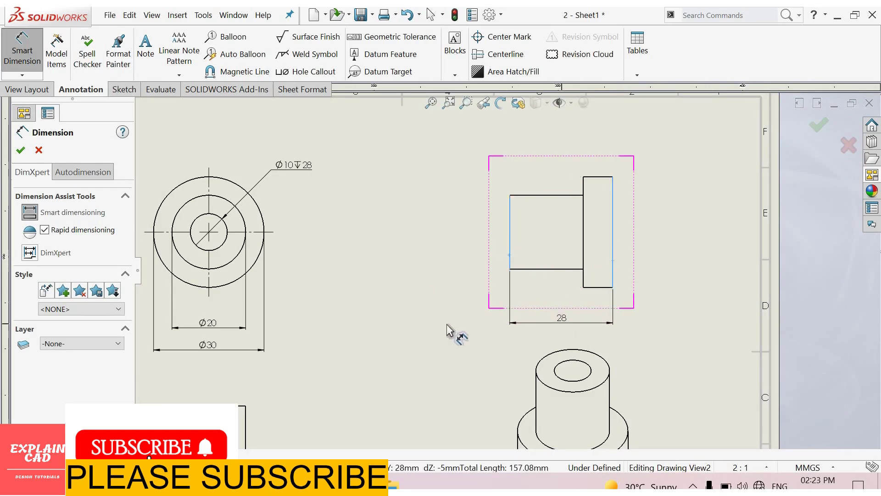
left_click(560, 326)
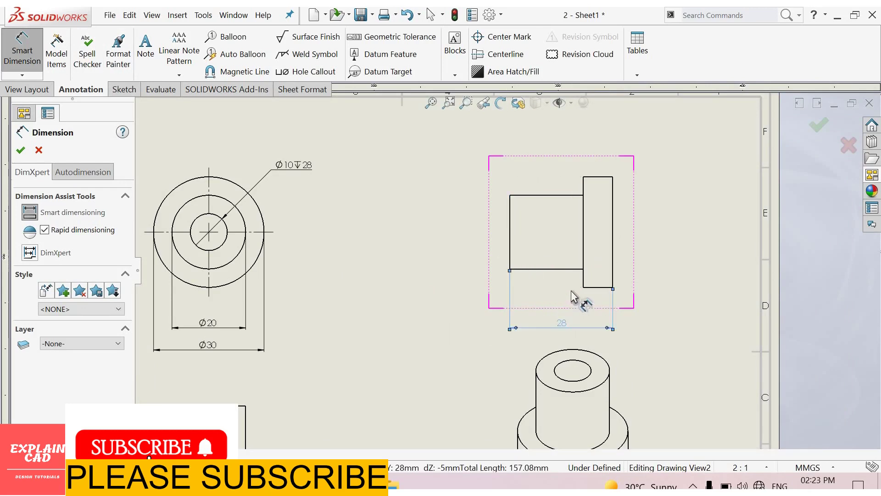
Dimension the flange thickness in the side view above the overall length, and flip its arrowheads inside the extension lines
left_click(598, 288)
left_click(592, 304)
scroll(617, 306, "down", 5)
right_click(559, 271)
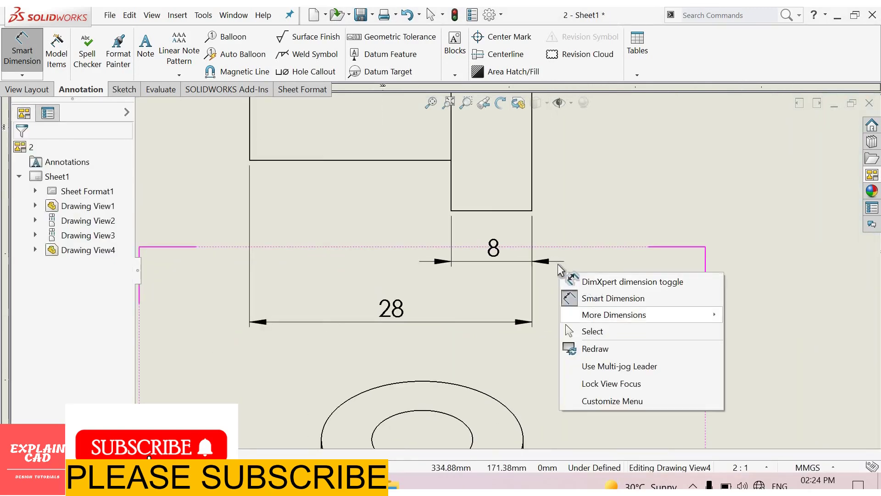
left_click(579, 330)
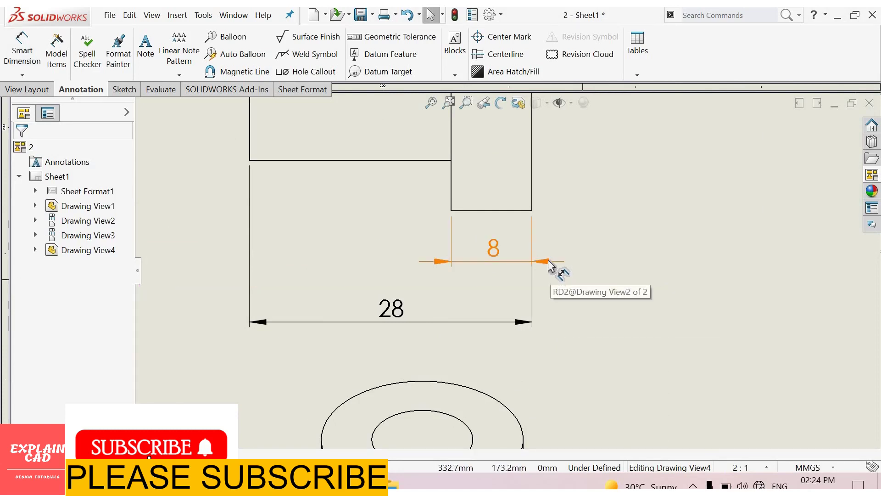
left_click(548, 262)
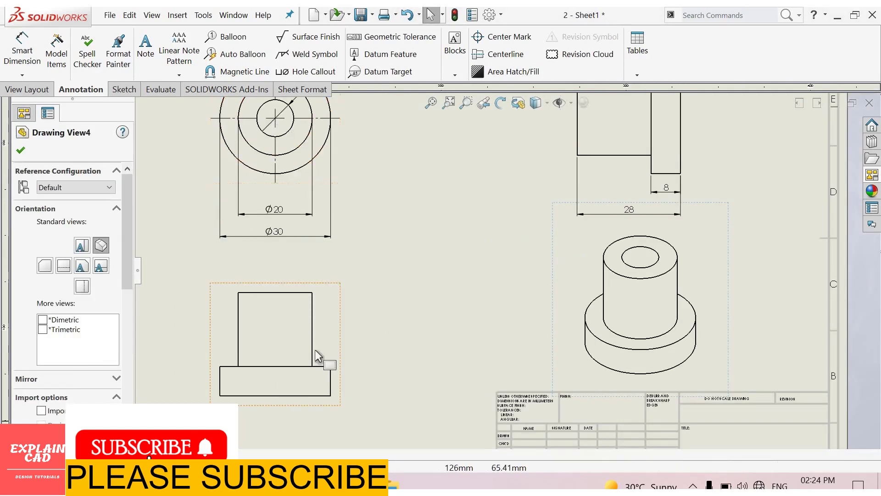
Create section view A-A from a vertical cutting line through the centre of the front view, placed to the right of that view
left_click(27, 89)
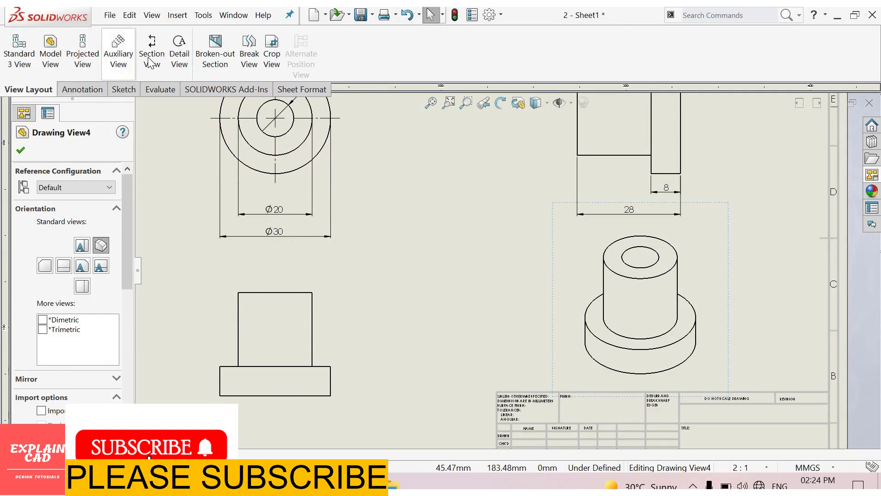
left_click(152, 50)
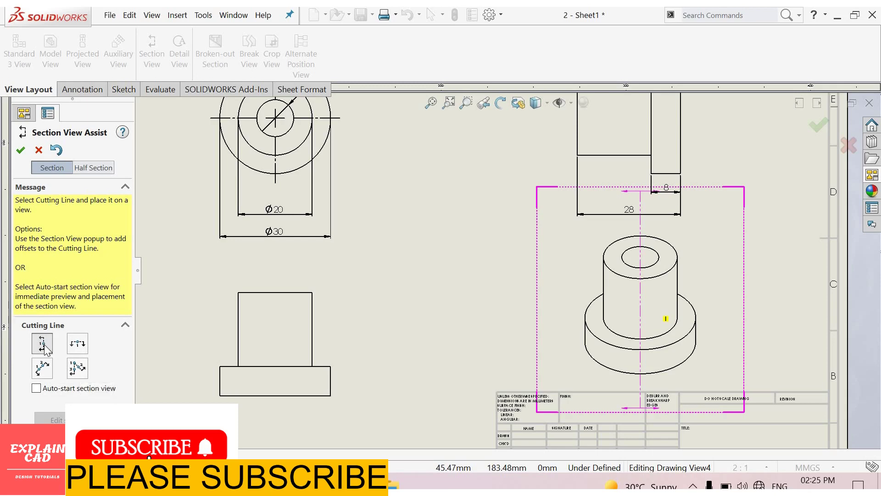
left_click(275, 292)
left_click(238, 313)
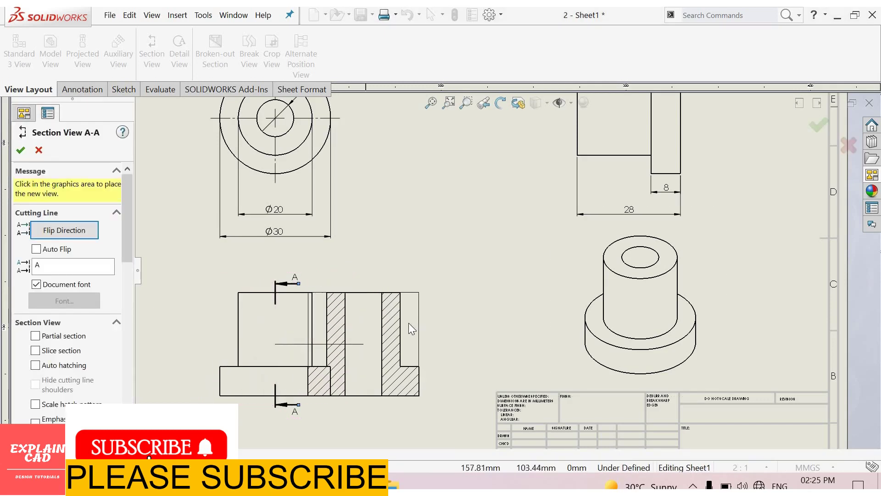
left_click(414, 323)
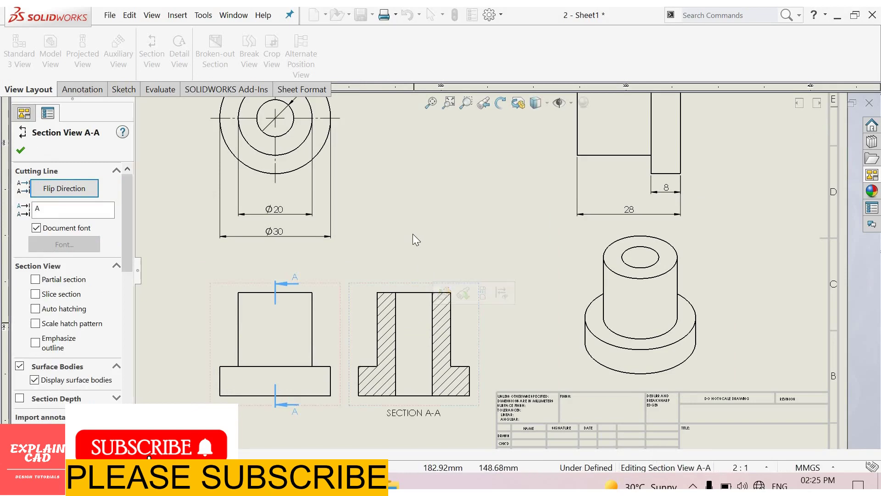
left_click(373, 263)
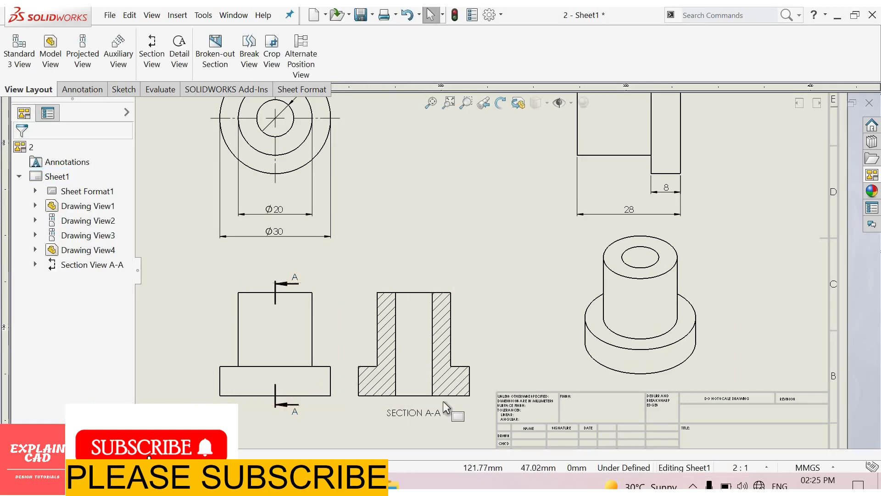
Lengthen the upper end of section line A-A so its arrow and letter sit clear above the front view
scroll(508, 299, "up", 3)
scroll(417, 358, "down", 3)
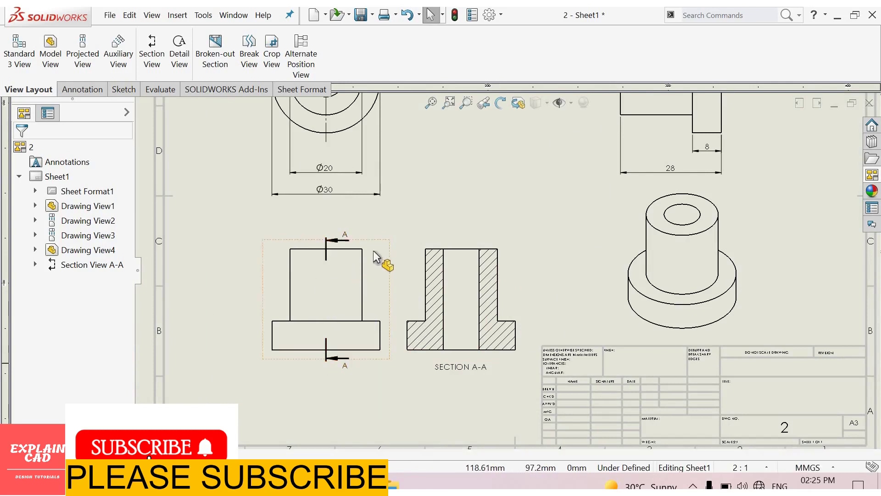
scroll(353, 257, "down", 4)
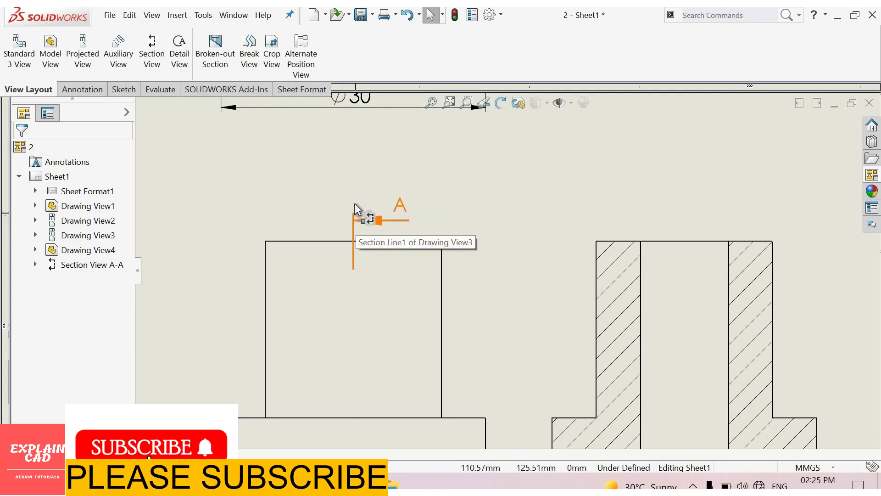
left_click(356, 206)
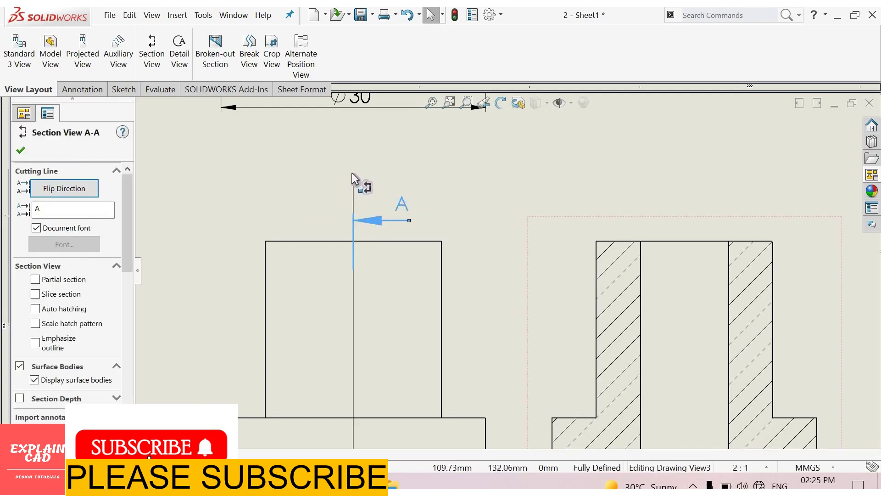
left_click_drag(351, 172, 356, 221)
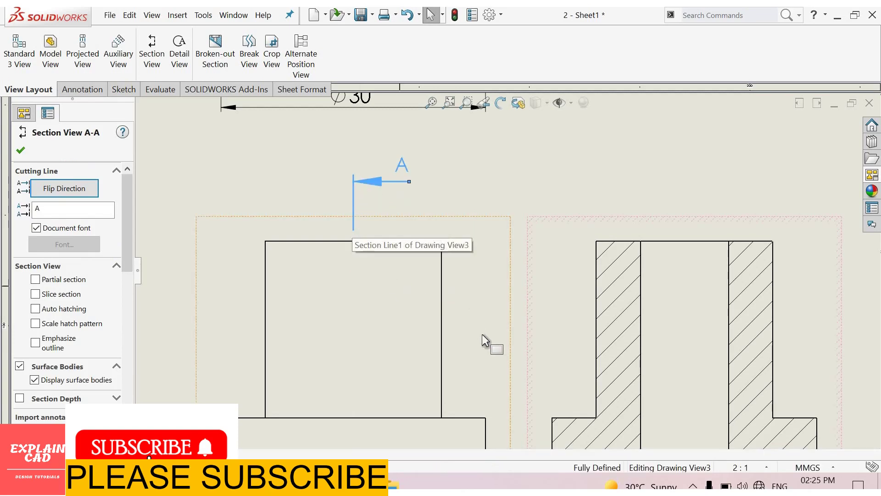
Lengthen the lower end of section line A-A so its arrow and letter sit clear below the flange
left_click(452, 396)
scroll(451, 322, "up", 5)
scroll(447, 315, "down", 5)
scroll(447, 315, "down", 2)
left_click(450, 315)
scroll(454, 308, "down", 4)
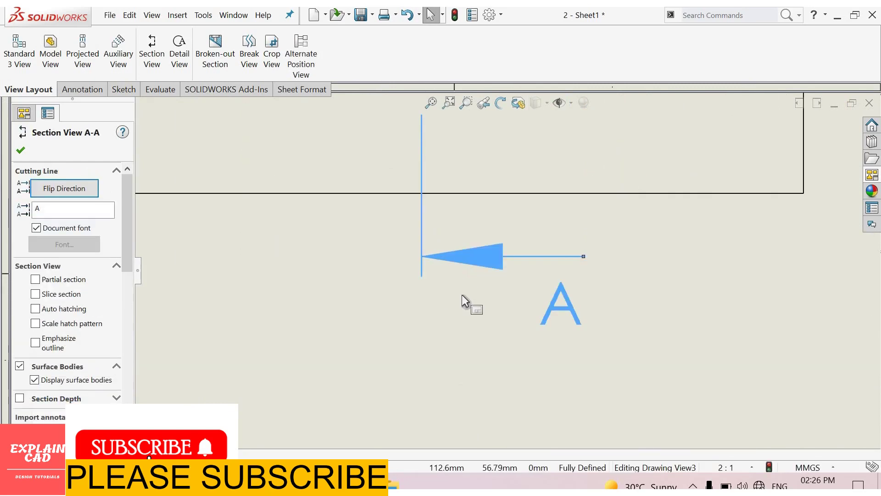
scroll(459, 262, "up", 2)
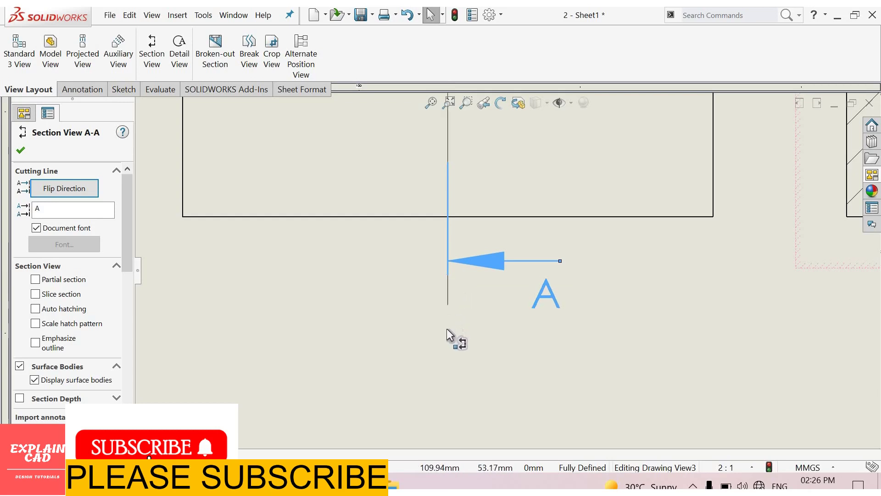
left_click_drag(447, 329, 448, 346)
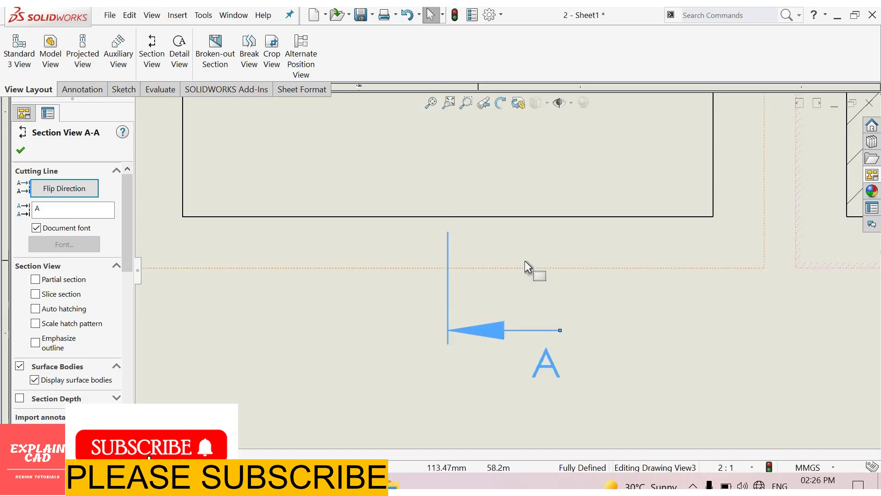
scroll(525, 262, "up", 8)
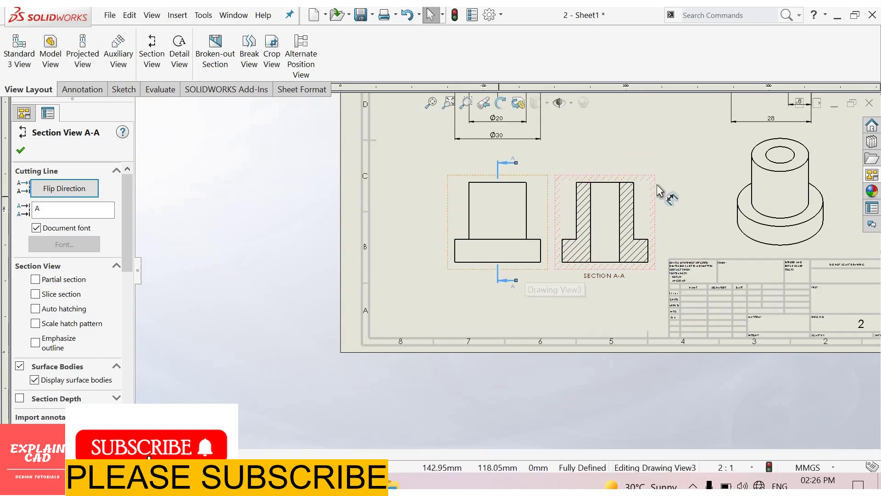
scroll(570, 214, "up", 3)
scroll(570, 214, "down", 2)
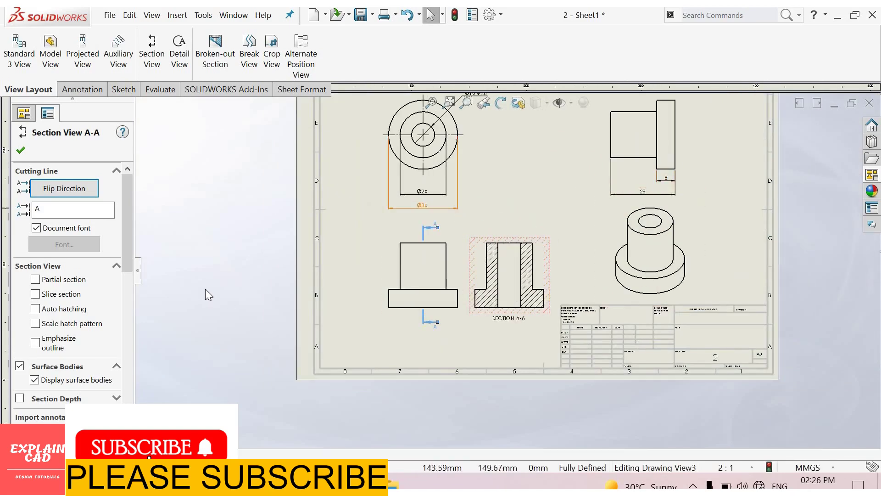